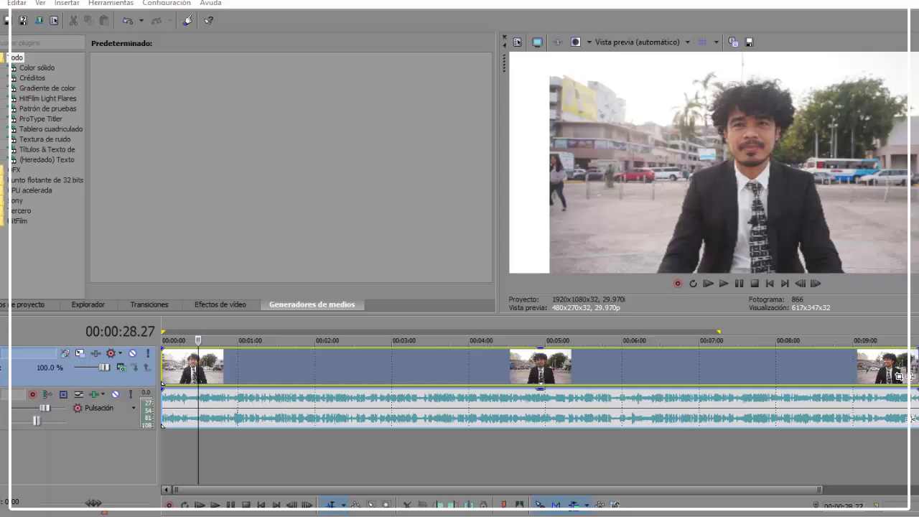
# - Check the clip at about 2:55, 4:24, 5:32 and 4:06, and mute the audio track
pyautogui.click(385, 353)
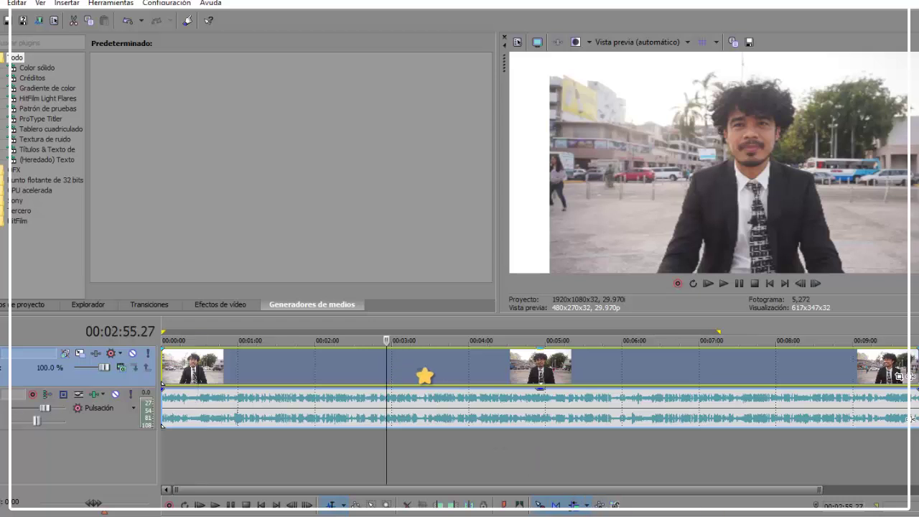
pyautogui.click(500, 374)
pyautogui.click(587, 366)
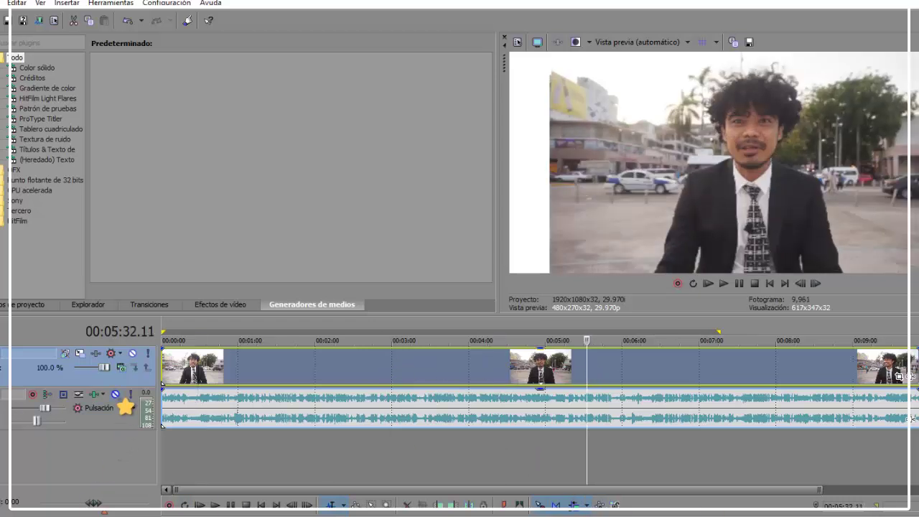
pyautogui.click(115, 394)
pyautogui.click(476, 372)
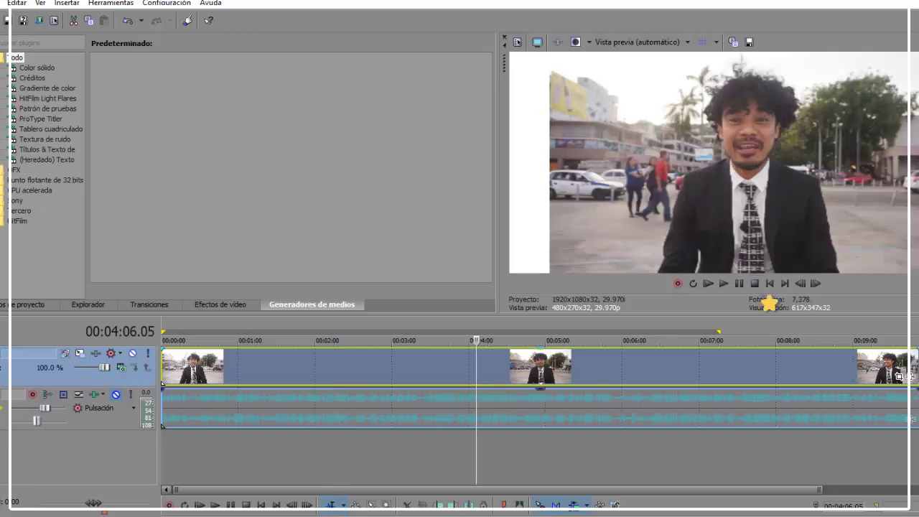
# - Play the project from the start, stop it, and move the preview to about 7:18
pyautogui.click(708, 283)
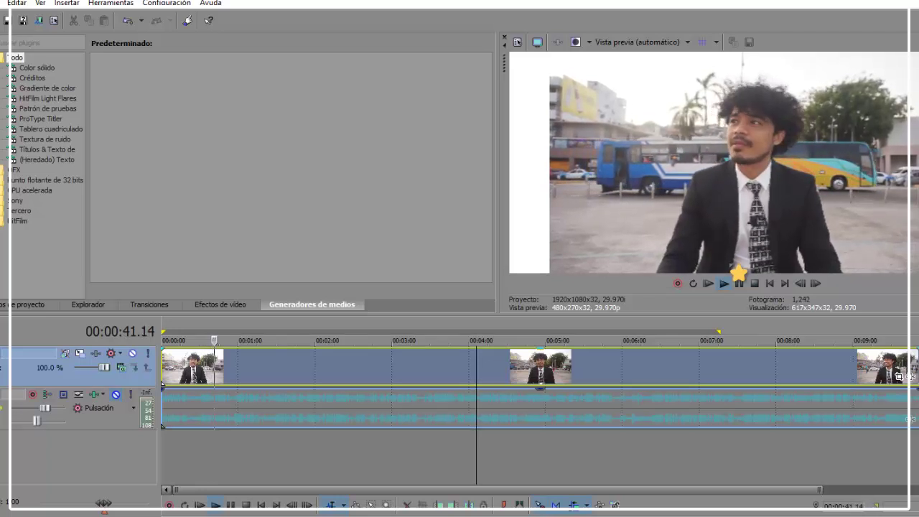
pyautogui.press('space')
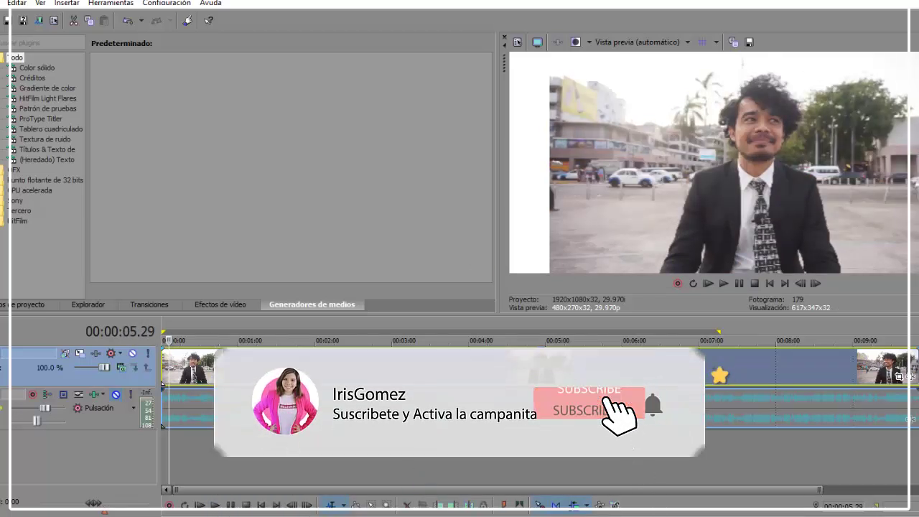
pyautogui.moveTo(589, 339); pyautogui.dragTo(721, 339)
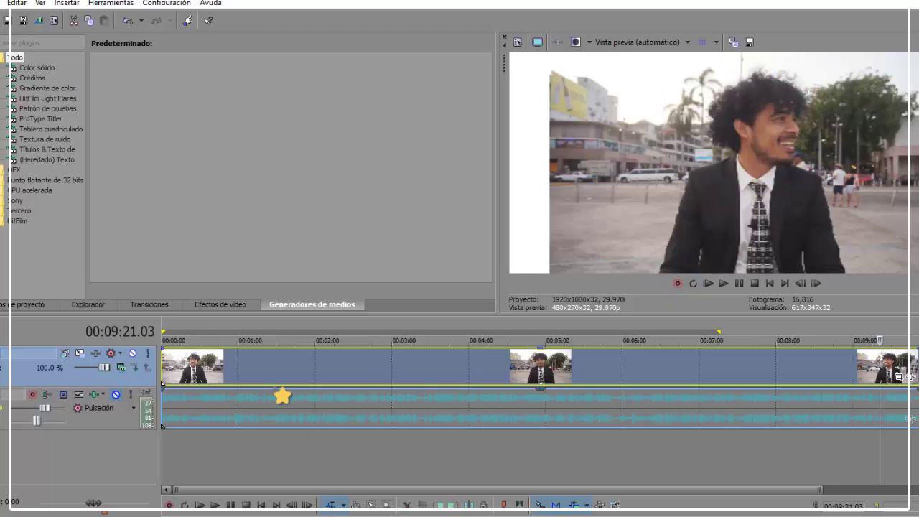
# - Check the clip at about 0:26, 2:03, 8:25, 9:06 and 6:40
pyautogui.click(196, 381)
pyautogui.click(319, 380)
pyautogui.click(808, 375)
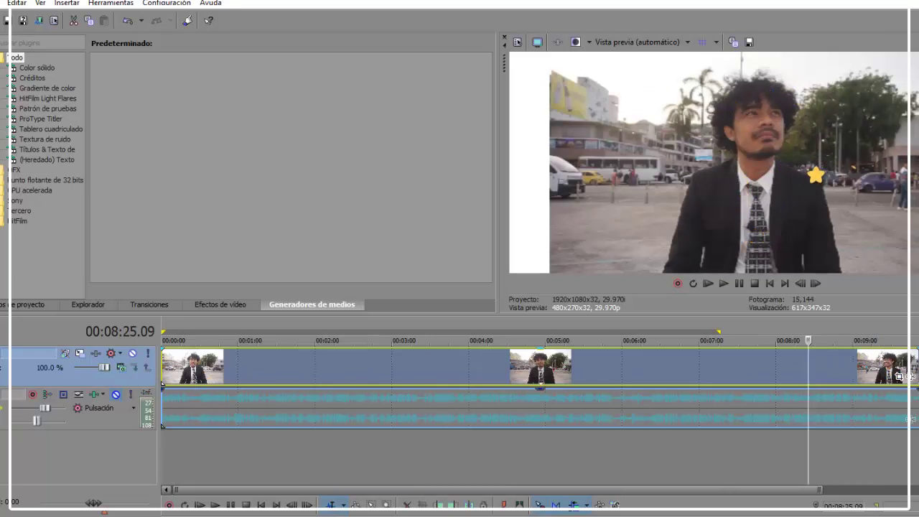
pyautogui.click(861, 375)
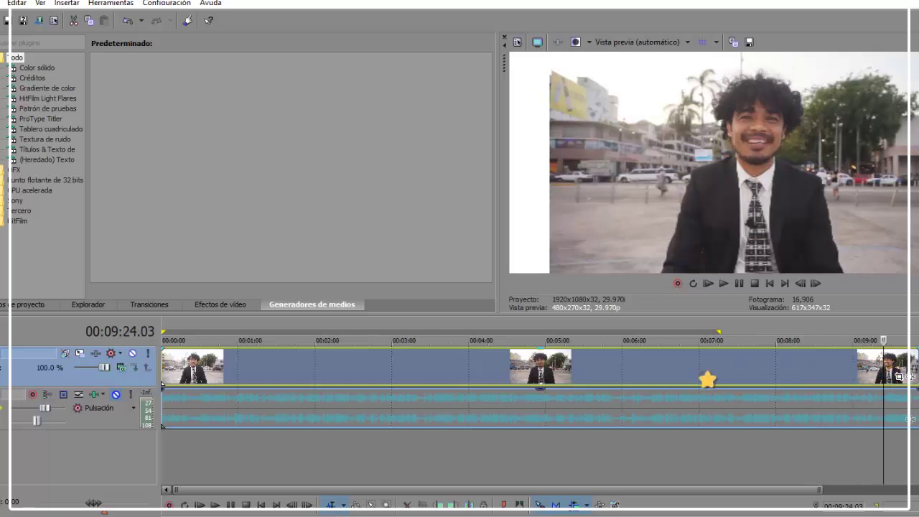
pyautogui.click(675, 375)
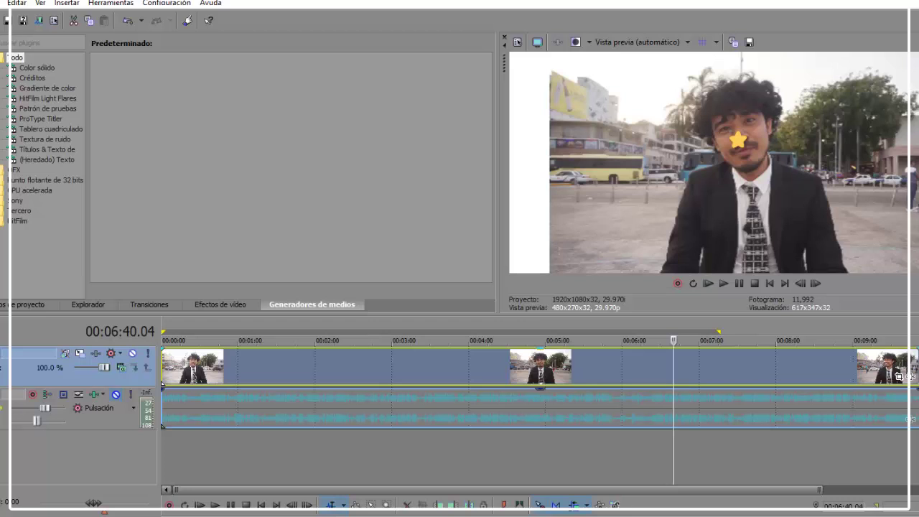
# - Check frames at about 6:07, 7:41, 3:18, 6:45, 9:12, 2:19, near the start and 8:42
pyautogui.click(633, 386)
pyautogui.click(752, 386)
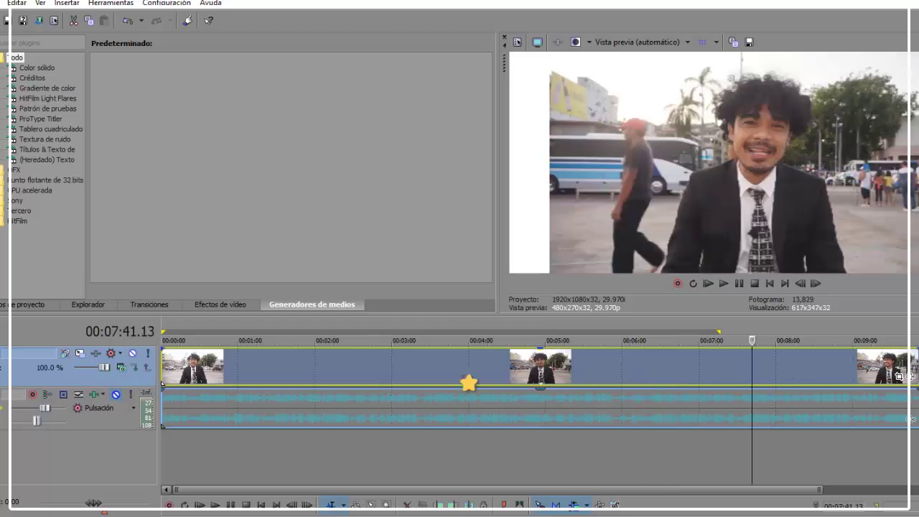
pyautogui.click(417, 374)
pyautogui.click(681, 374)
pyautogui.click(870, 388)
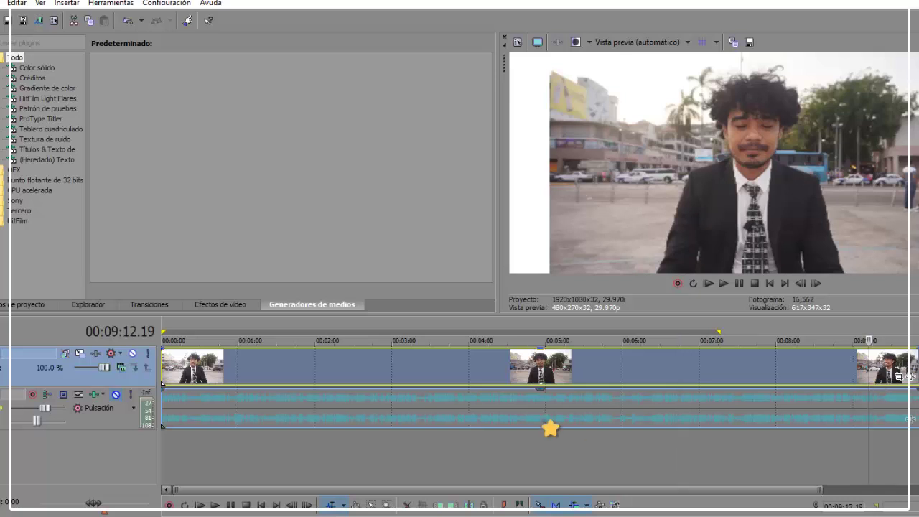
pyautogui.click(343, 369)
pyautogui.click(192, 374)
pyautogui.click(830, 386)
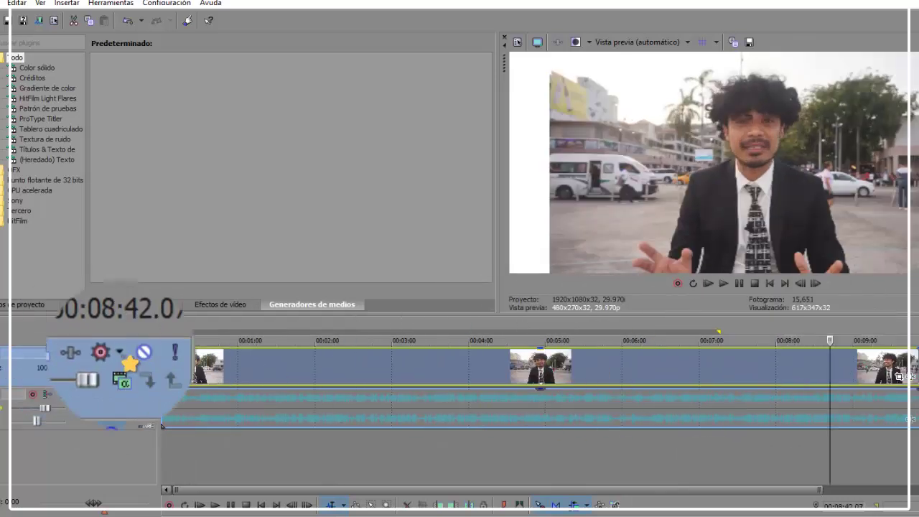
# - Zoom the timeline out to show the whole interview and set the preview at about 7:40
pyautogui.click(826, 382)
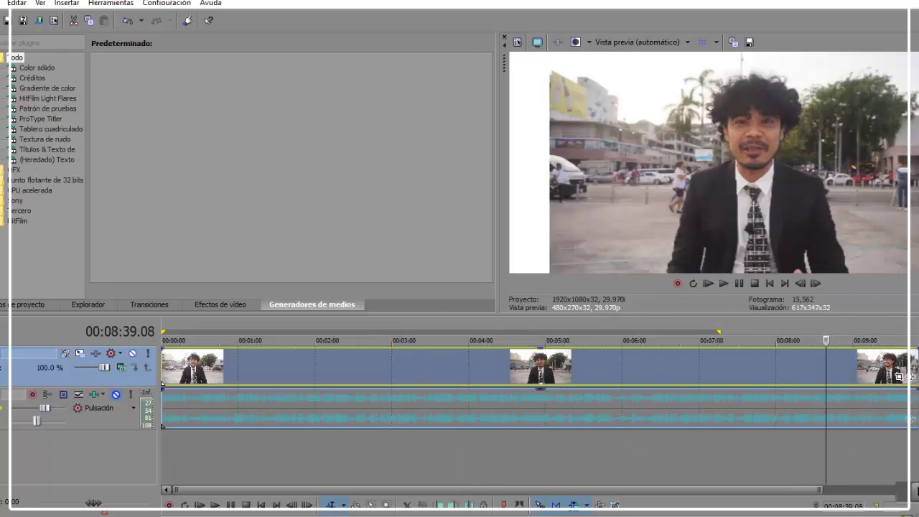
pyautogui.scroll(-2, 826, 387)
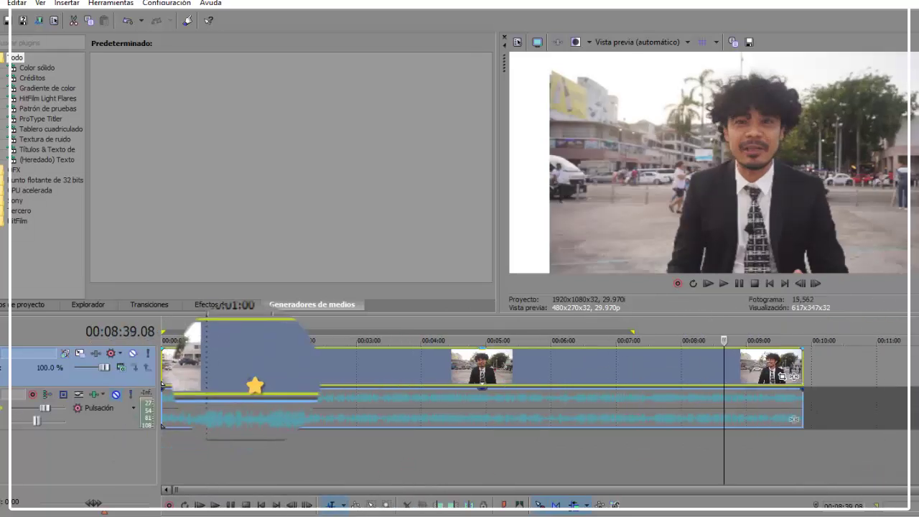
pyautogui.click(461, 376)
pyautogui.click(660, 380)
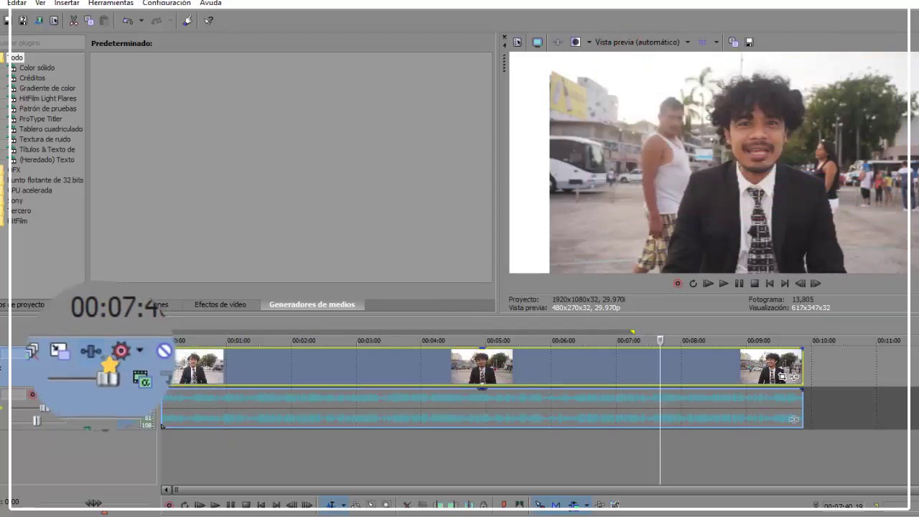
# - Add Curvas de color Sony from the Efectos folder to video track 1 and confirm with Aceptar
pyautogui.click(97, 357)
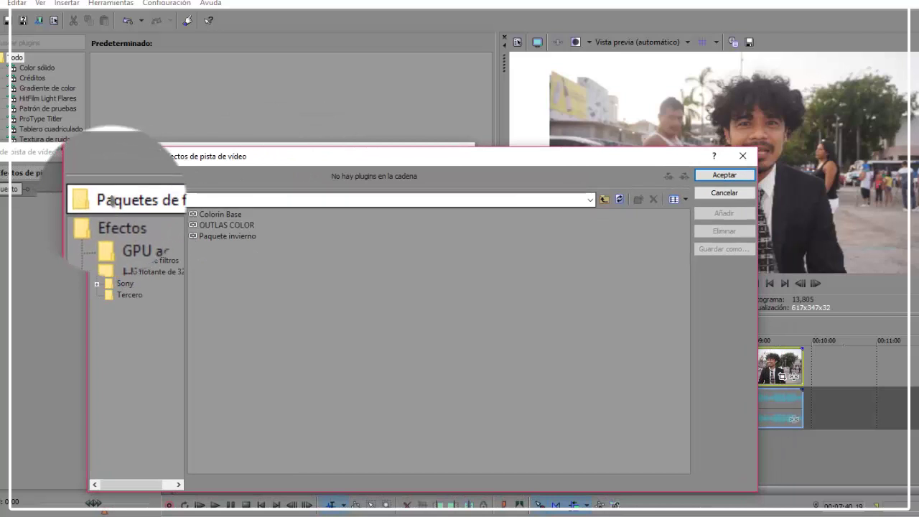
pyautogui.click(213, 200)
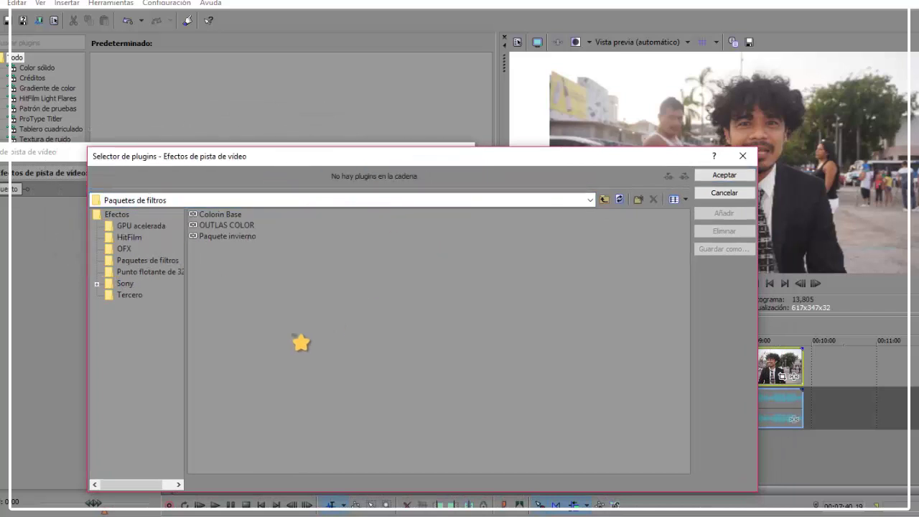
pyautogui.moveTo(301, 340); pyautogui.dragTo(190, 210)
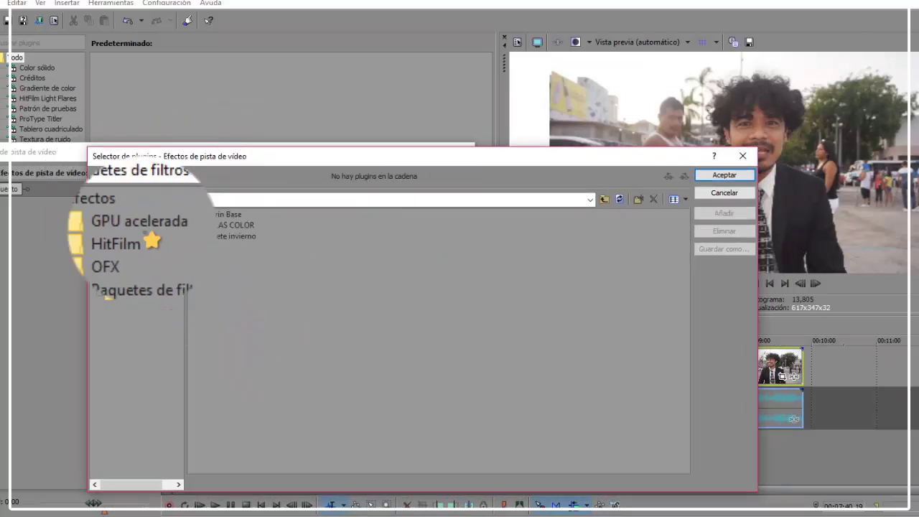
pyautogui.click(116, 214)
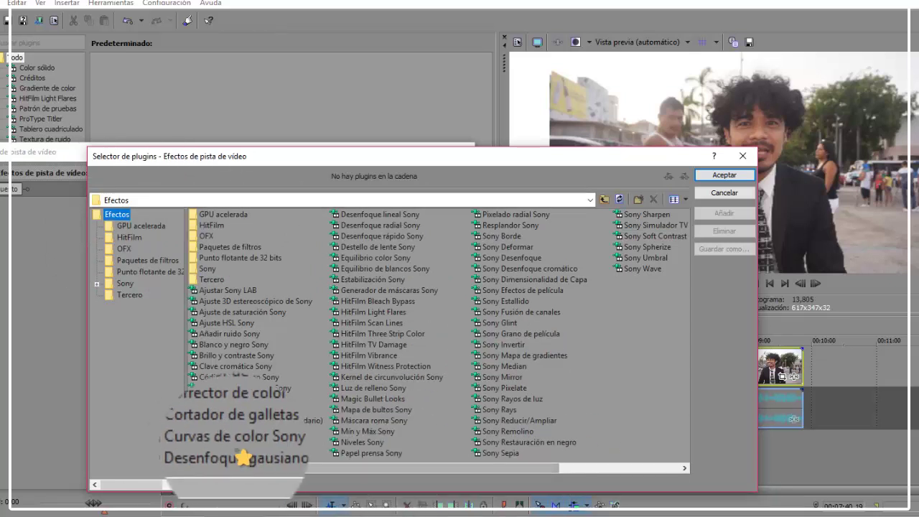
pyautogui.click(234, 442)
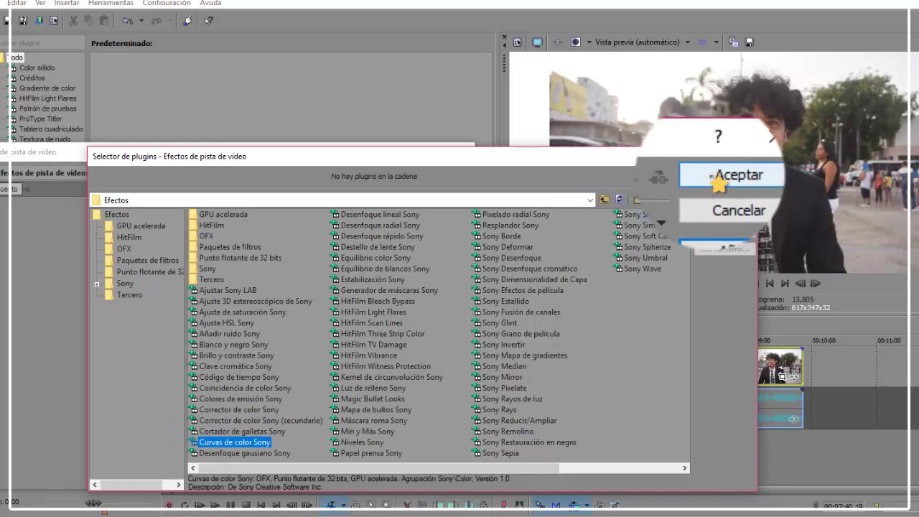
pyautogui.click(723, 211)
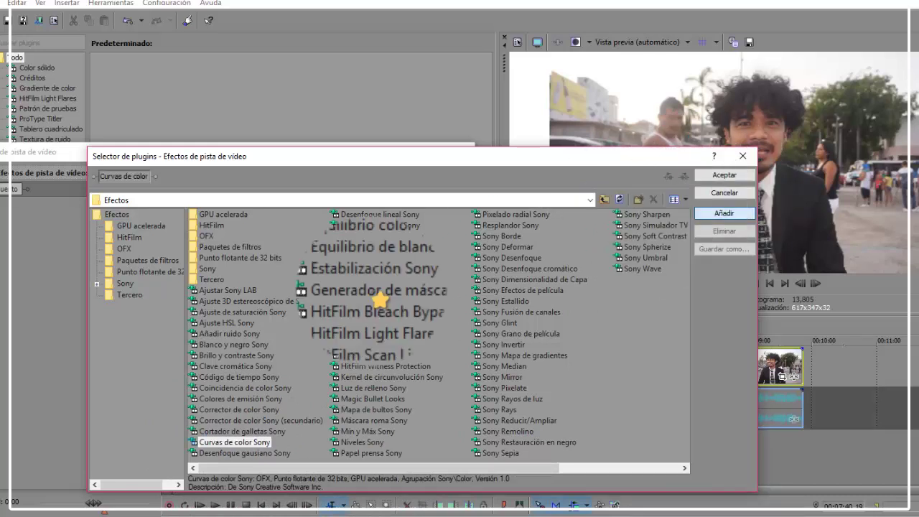
pyautogui.click(730, 183)
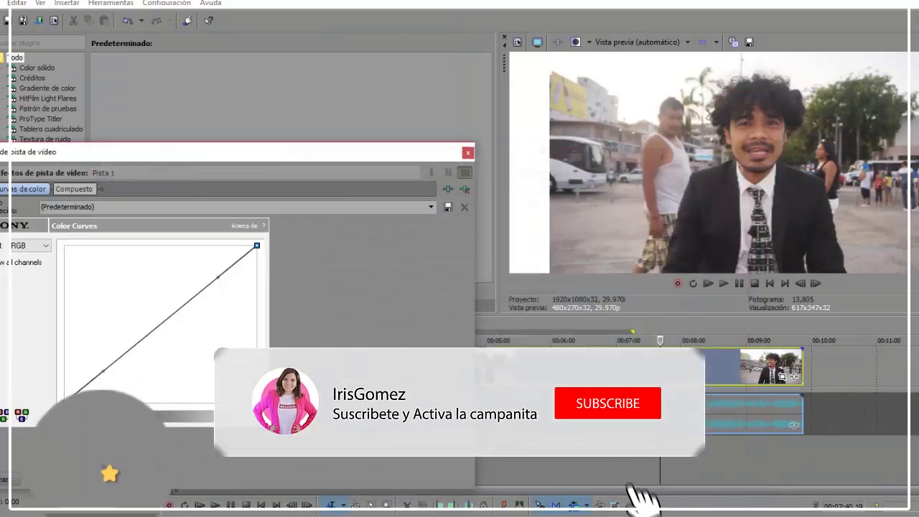
# - Move the effects window aside and try bending the curve's top and lower end
pyautogui.moveTo(100, 157); pyautogui.dragTo(155, 151)
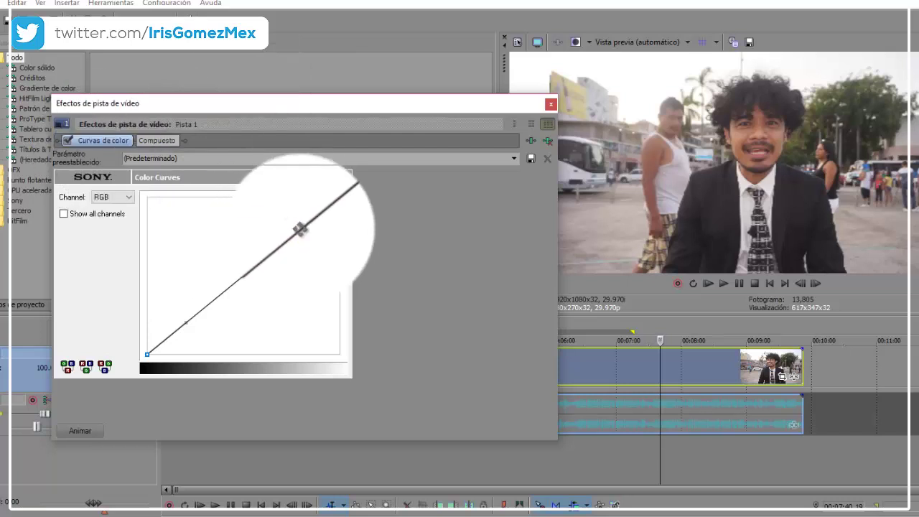
pyautogui.moveTo(300, 229)
pyautogui.mouseDown()
pyautogui.moveTo(270, 216)
pyautogui.moveTo(147, 208)
pyautogui.mouseUp()
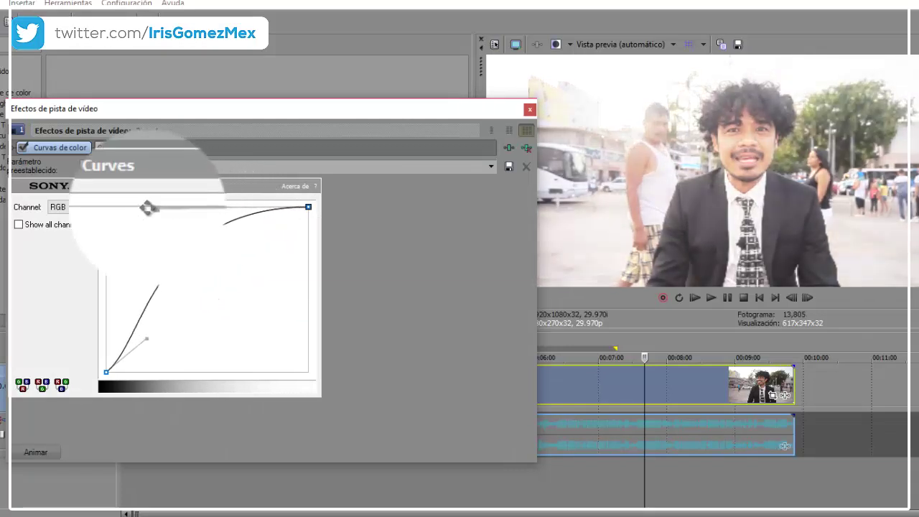
pyautogui.moveTo(147, 208); pyautogui.dragTo(238, 252)
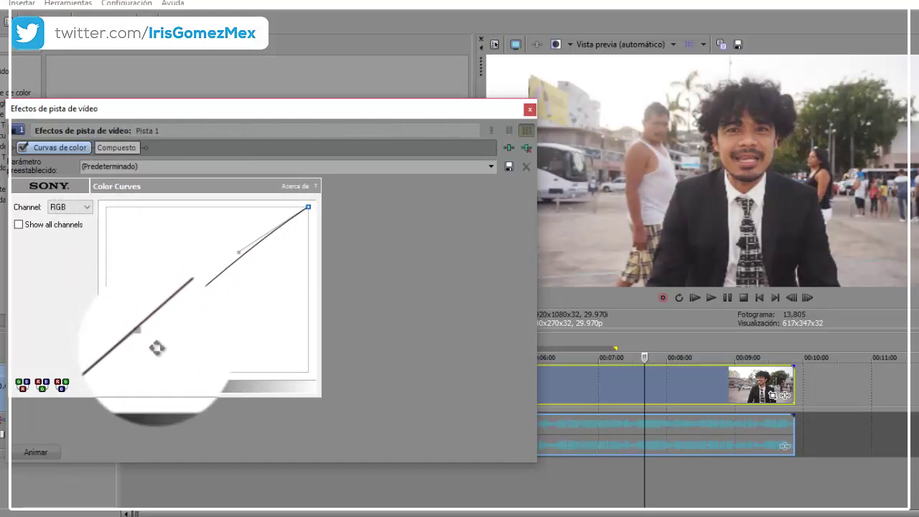
pyautogui.moveTo(157, 348)
pyautogui.mouseDown()
pyautogui.moveTo(115, 354)
pyautogui.moveTo(129, 359)
pyautogui.mouseUp()
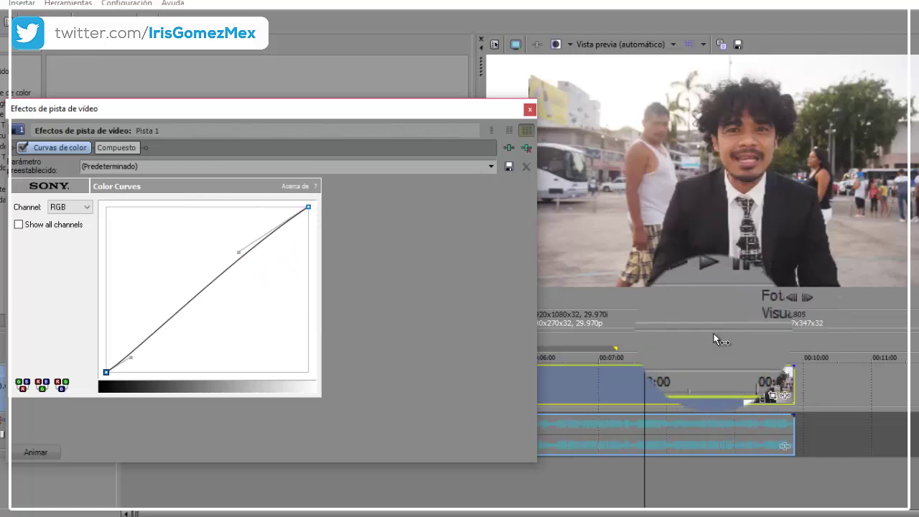
# - Show a later frame near 00:09 and bring the curve settings back into focus
pyautogui.click(716, 346)
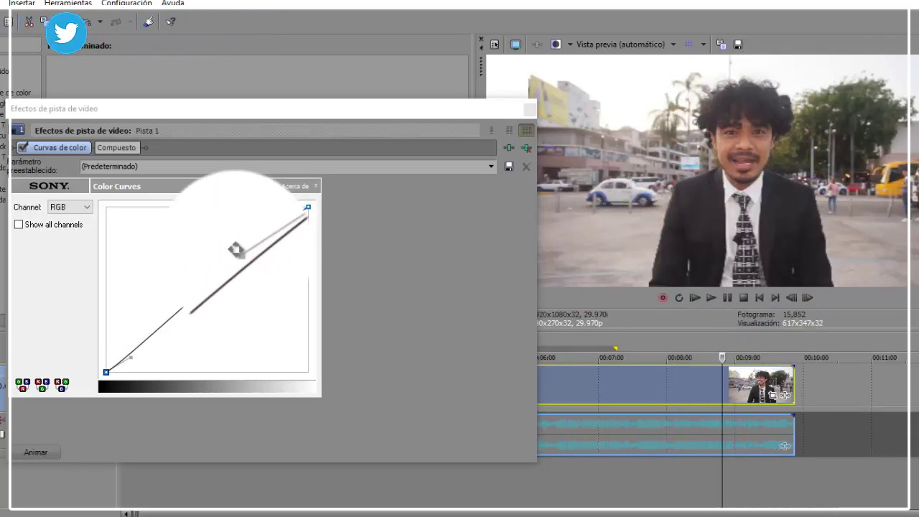
pyautogui.click(236, 249)
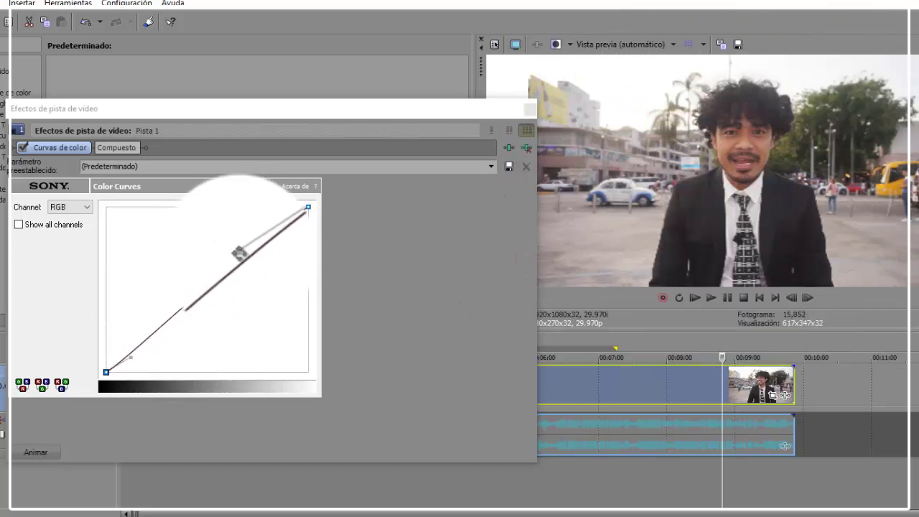
pyautogui.click(239, 252)
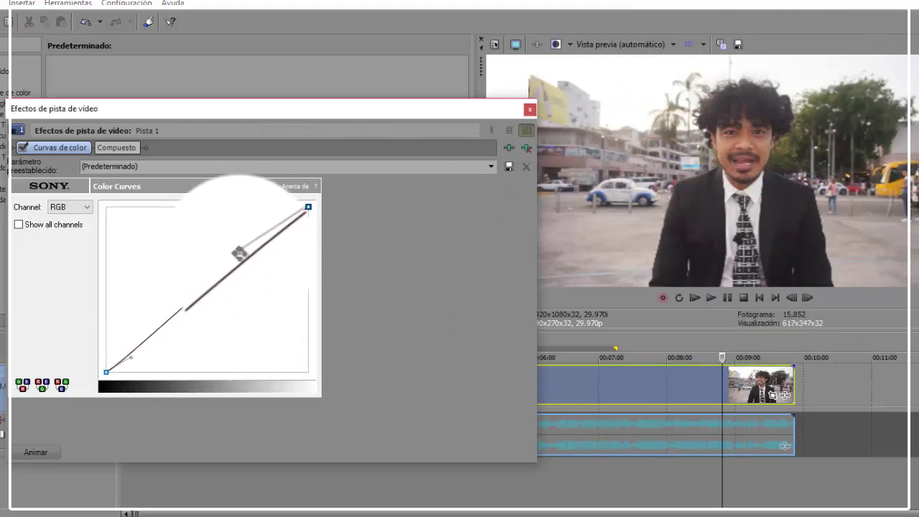
# - Add a curve point, lift the highlights and pull down the shadows into an S-curve, then preview an earlier frame
pyautogui.moveTo(239, 253)
pyautogui.mouseDown()
pyautogui.moveTo(154, 204)
pyautogui.moveTo(208, 311)
pyautogui.moveTo(288, 350)
pyautogui.moveTo(29, 377)
pyautogui.mouseUp()
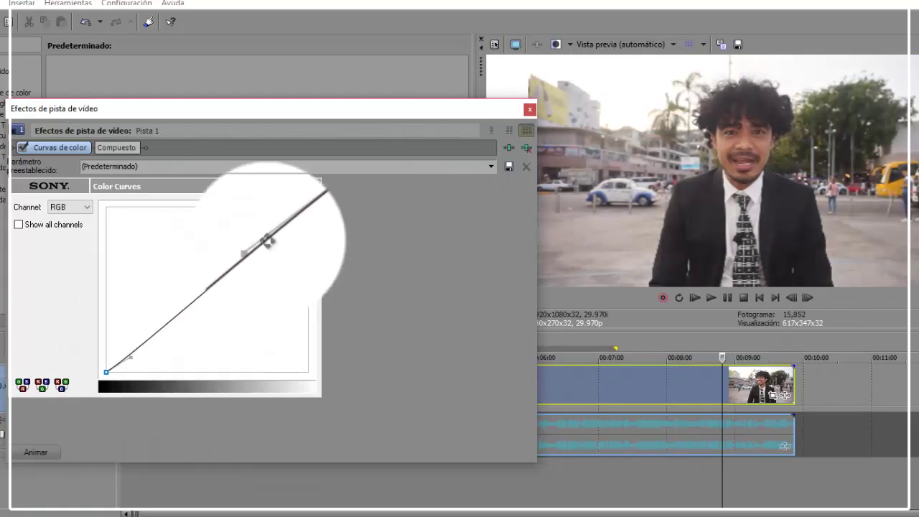
pyautogui.moveTo(246, 254)
pyautogui.mouseDown()
pyautogui.moveTo(130, 268)
pyautogui.moveTo(117, 289)
pyautogui.moveTo(211, 248)
pyautogui.moveTo(203, 241)
pyautogui.mouseUp()
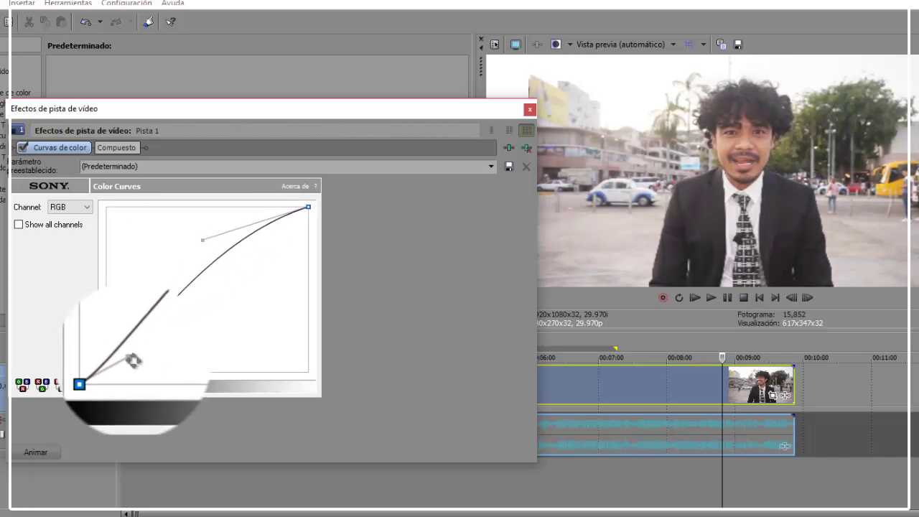
pyautogui.moveTo(133, 361)
pyautogui.mouseDown()
pyautogui.moveTo(254, 338)
pyautogui.moveTo(191, 346)
pyautogui.mouseUp()
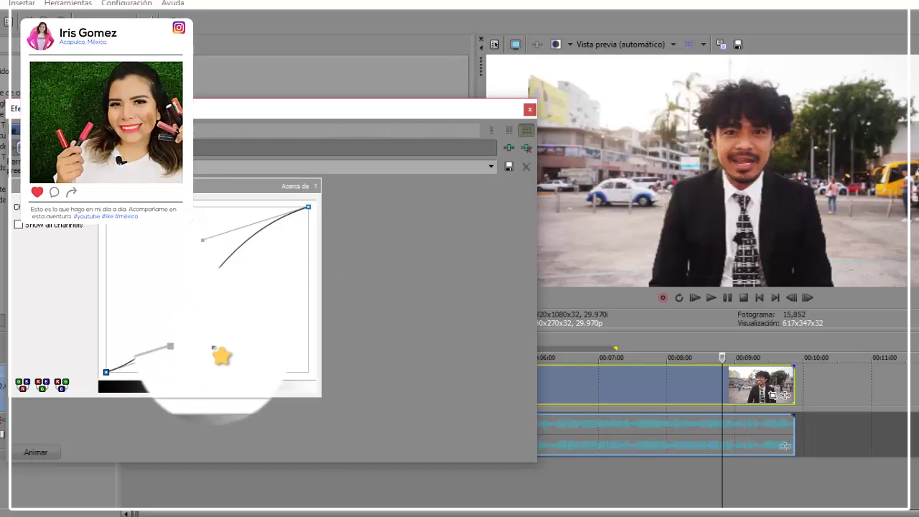
pyautogui.moveTo(165, 335); pyautogui.dragTo(178, 346)
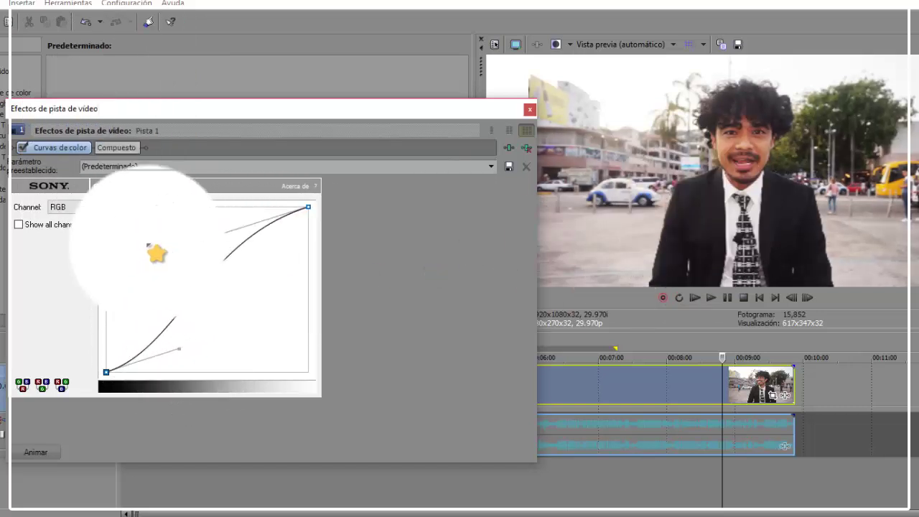
pyautogui.moveTo(201, 242); pyautogui.dragTo(164, 243)
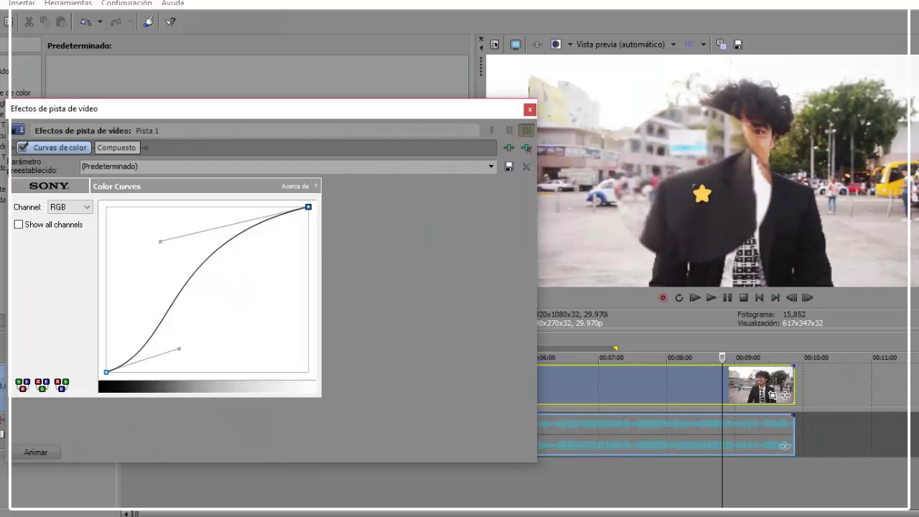
pyautogui.click(708, 352)
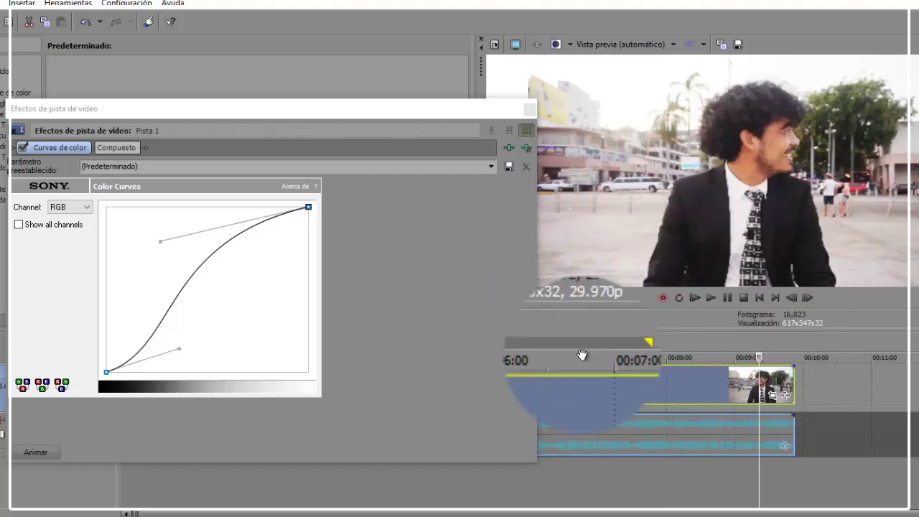
# - Set the preview near 00:07 and toggle Curvas de color off and on to compare
pyautogui.click(597, 352)
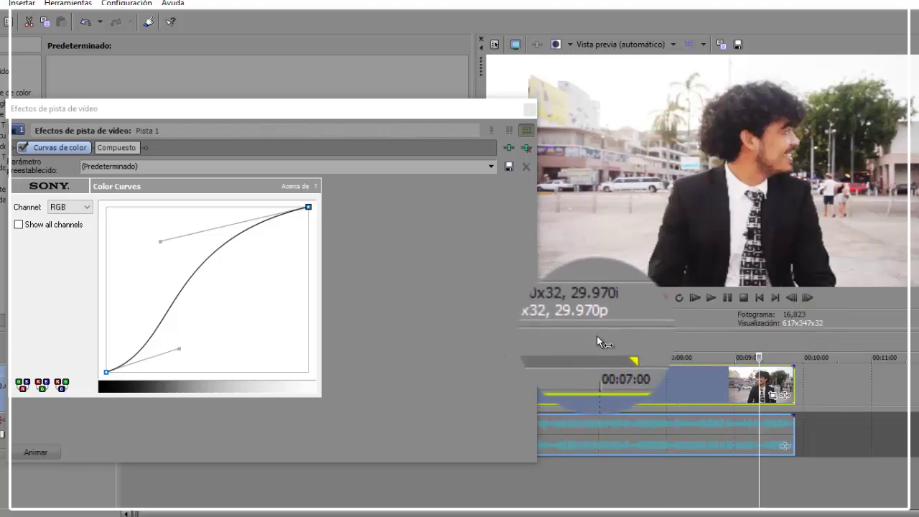
pyautogui.click(179, 349)
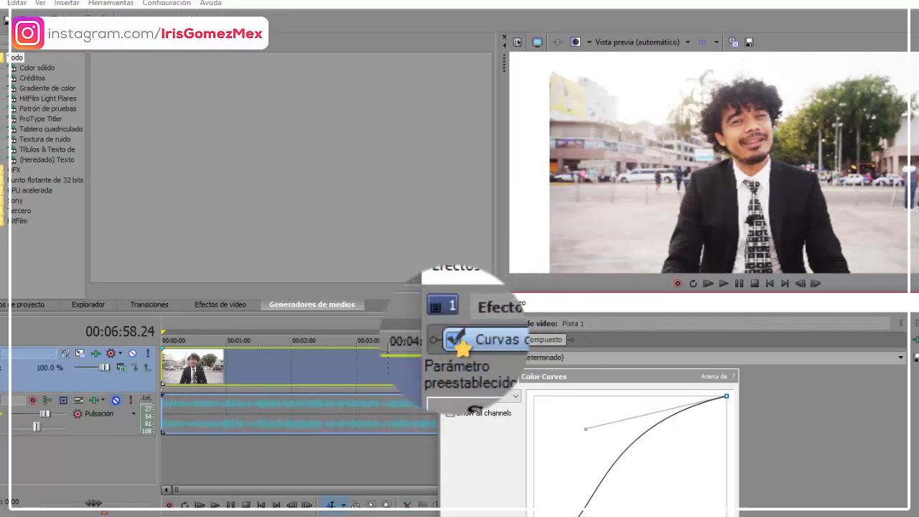
pyautogui.click(454, 339)
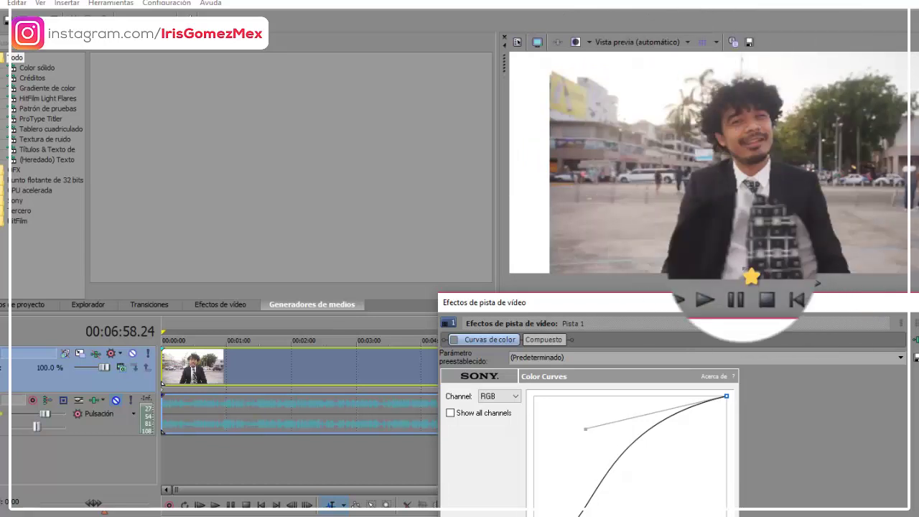
pyautogui.click(455, 337)
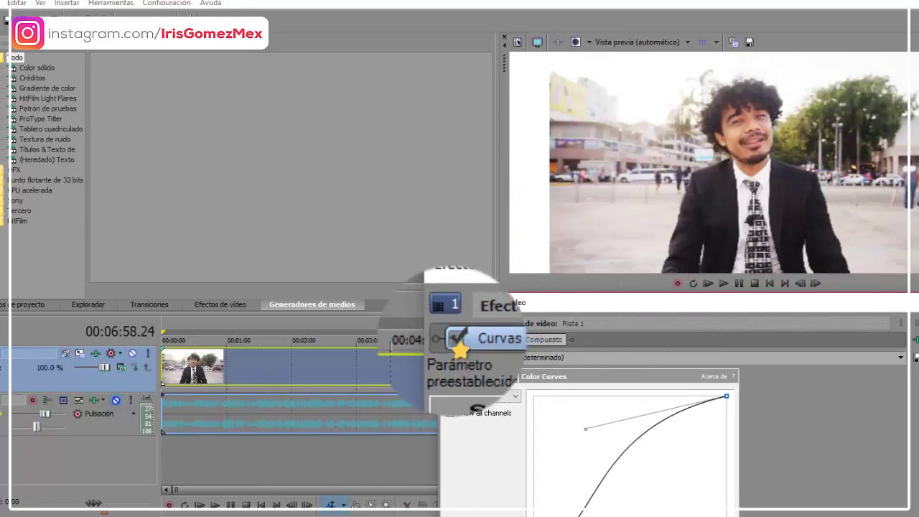
pyautogui.click(455, 340)
pyautogui.click(455, 339)
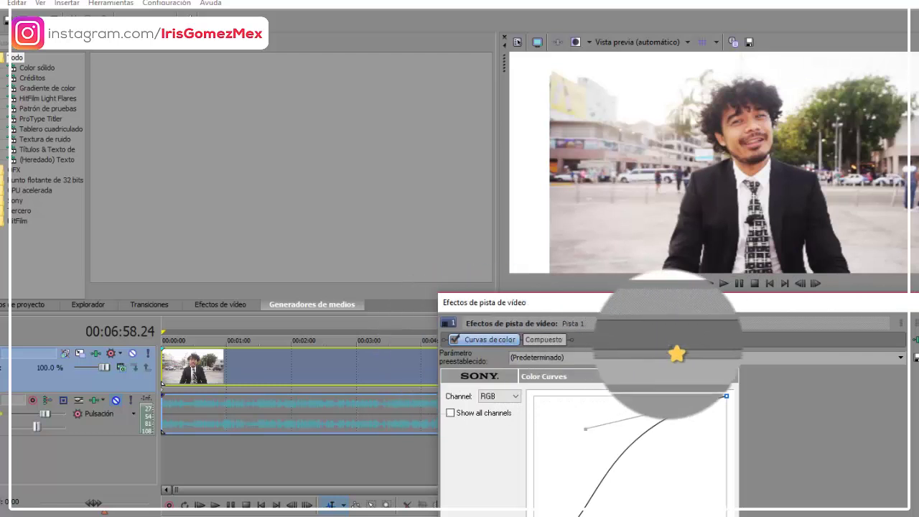
# - Nudge the curve's upper part down and right, compare repeatedly, and leave Curvas de color enabled
pyautogui.moveTo(586, 429); pyautogui.dragTo(595, 435)
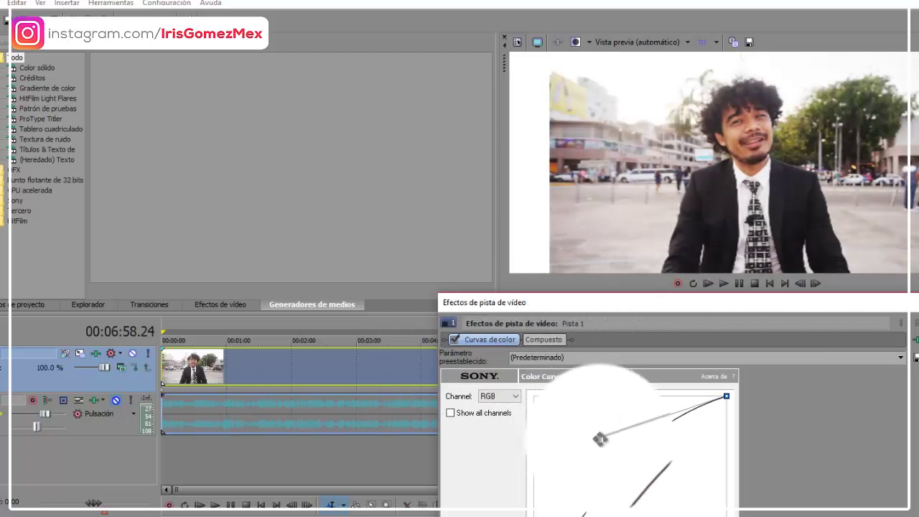
pyautogui.click(455, 339)
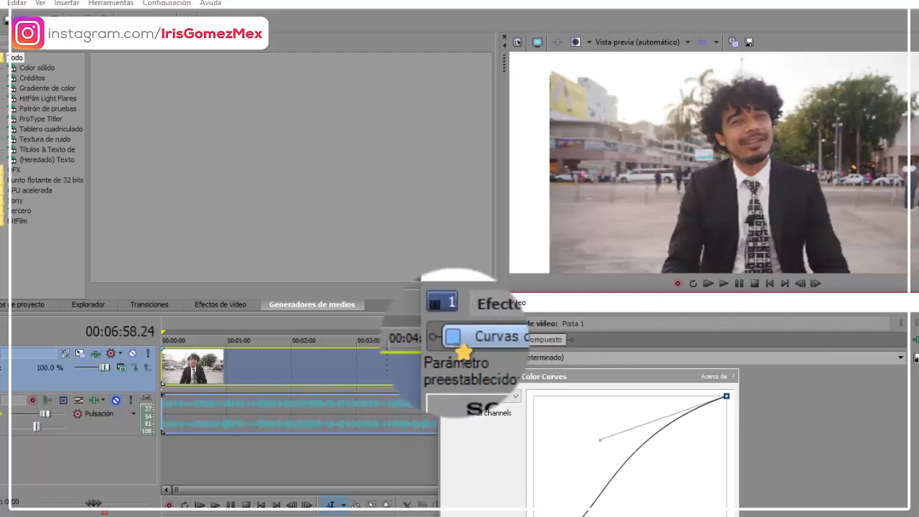
pyautogui.click(455, 340)
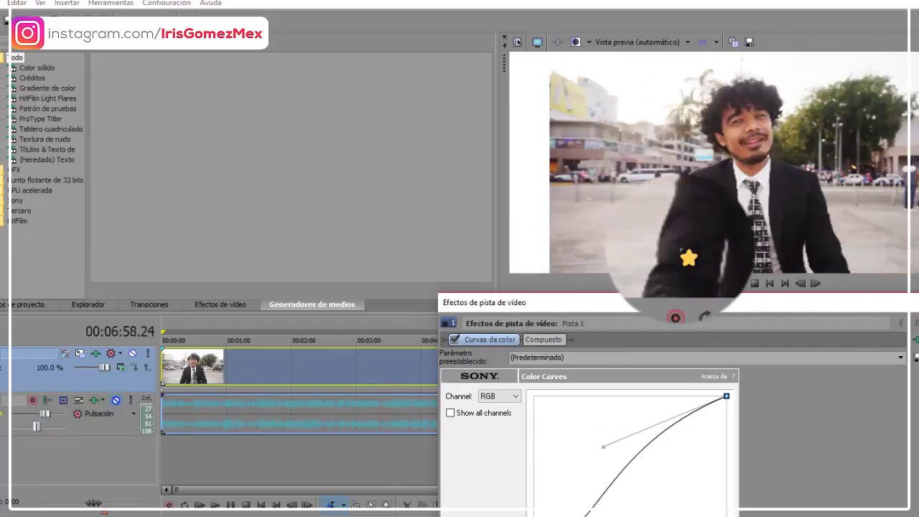
pyautogui.click(455, 340)
pyautogui.click(455, 339)
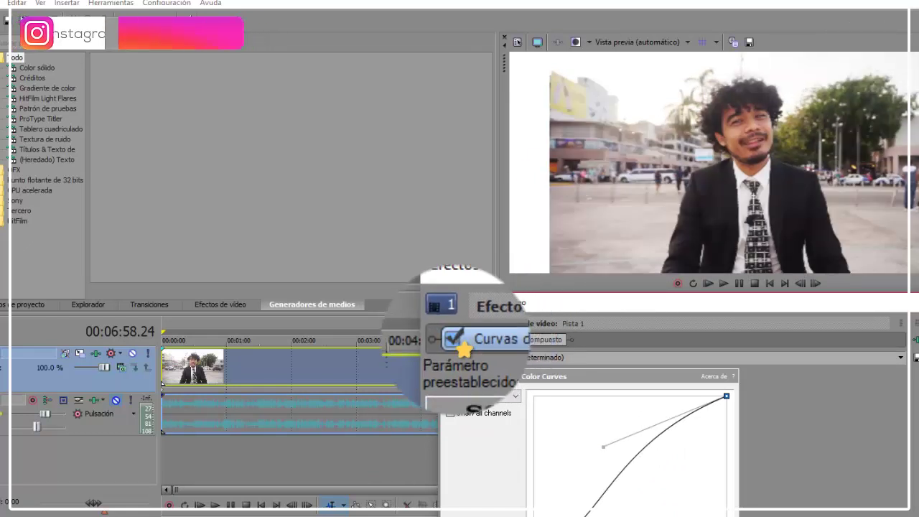
pyautogui.click(454, 339)
pyautogui.click(454, 339)
pyautogui.click(455, 340)
pyautogui.click(455, 340)
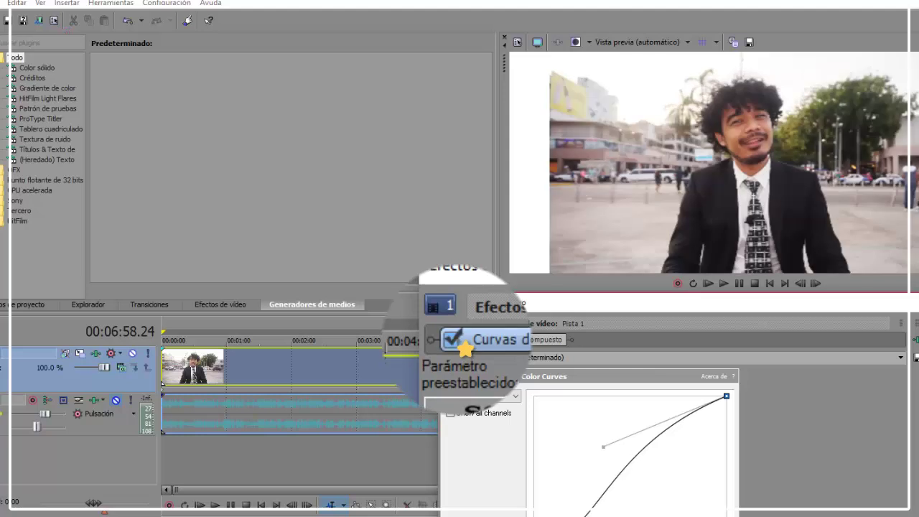
# - Move aside and close the Efectos de pista de vídeo window, then play from about 00:03:40
pyautogui.moveTo(616, 305); pyautogui.dragTo(237, 71)
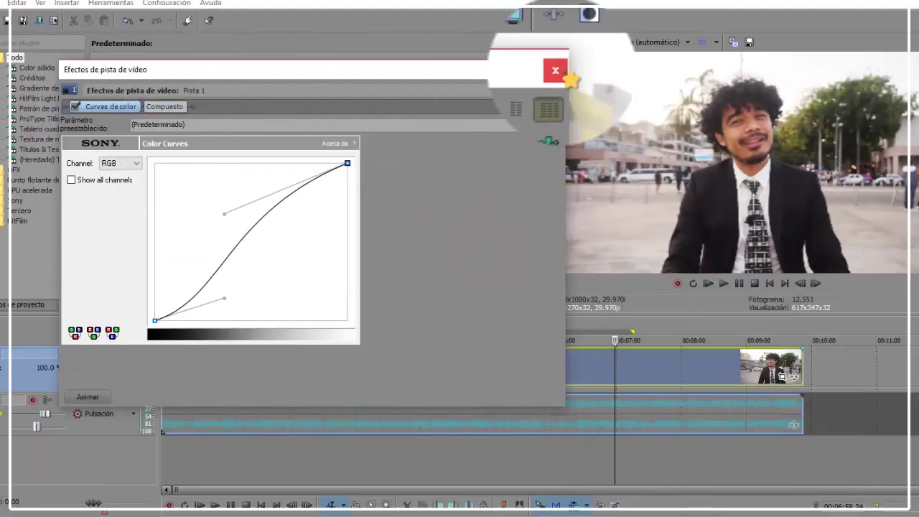
pyautogui.click(538, 71)
pyautogui.click(693, 332)
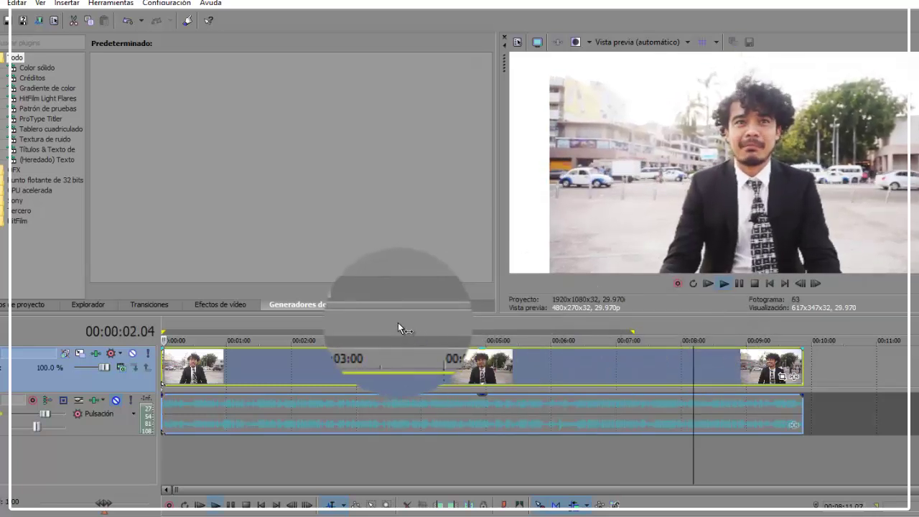
pyautogui.click(398, 324)
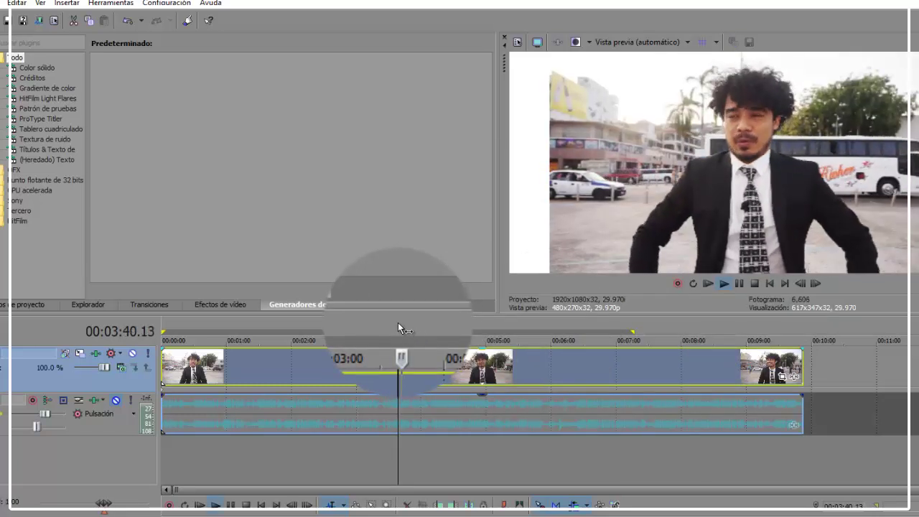